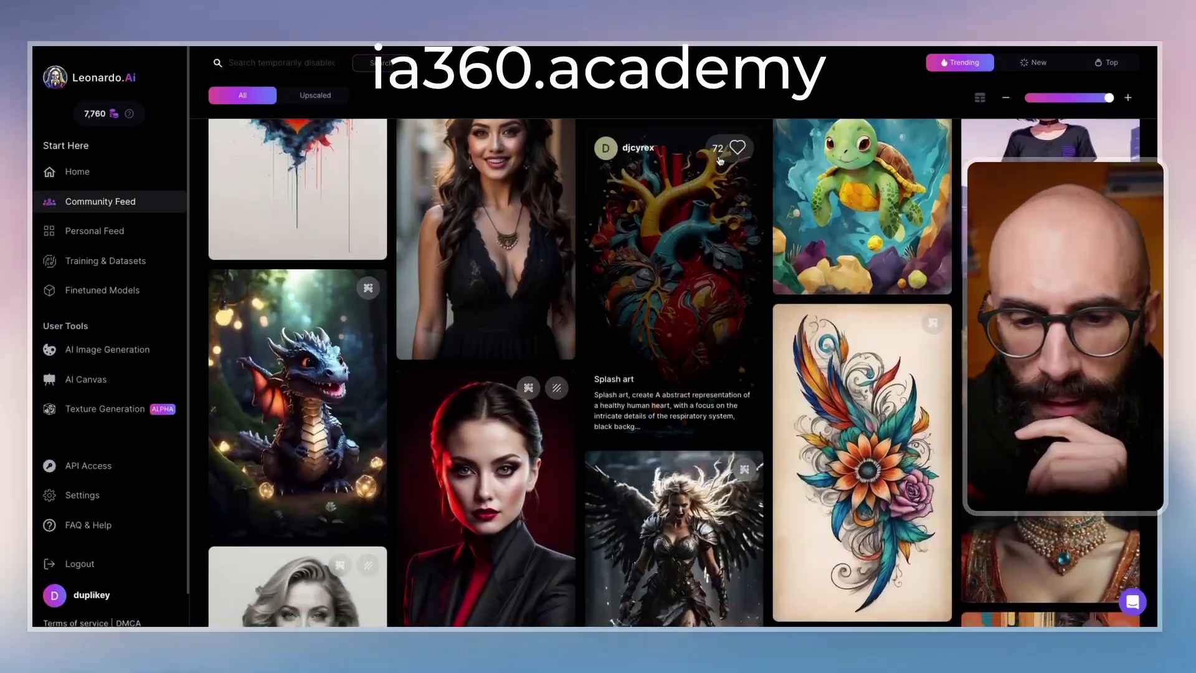
Find the red-dressed elf woman character sheet in the community feed and remix it with its prompt and generation settings.
{"action": "scroll", "coordinate": [720, 161], "scroll_direction": "down", "scroll_amount": 5}
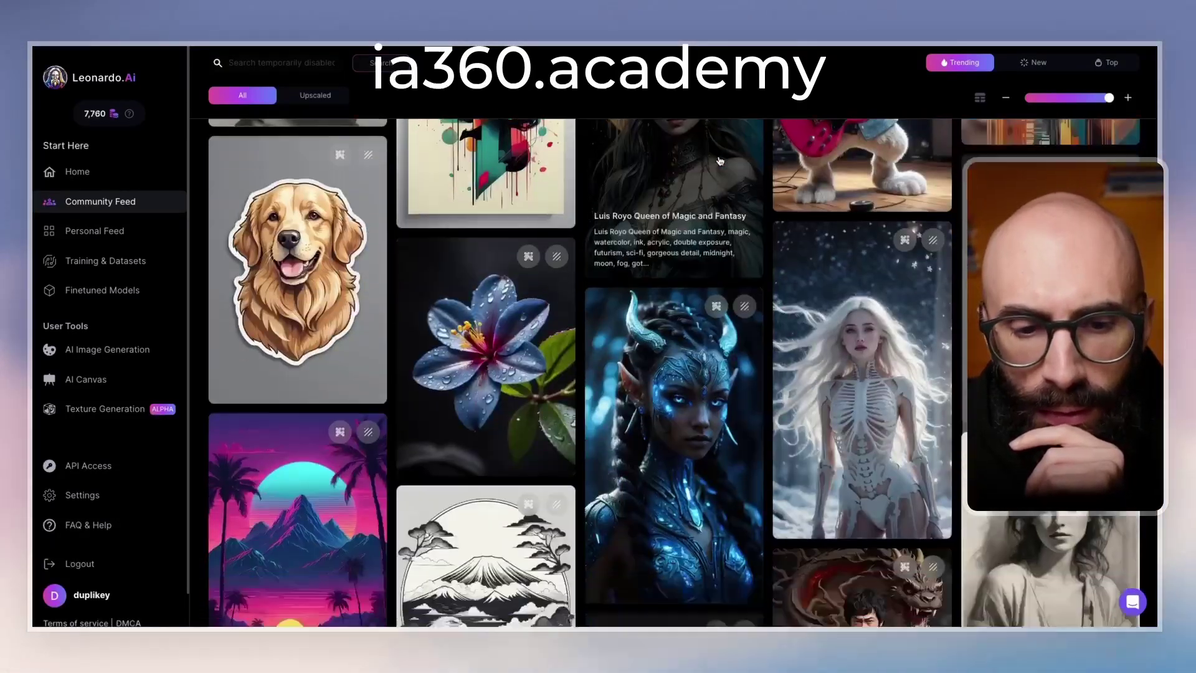
{"action": "scroll", "coordinate": [720, 160], "scroll_direction": "up", "scroll_amount": 7}
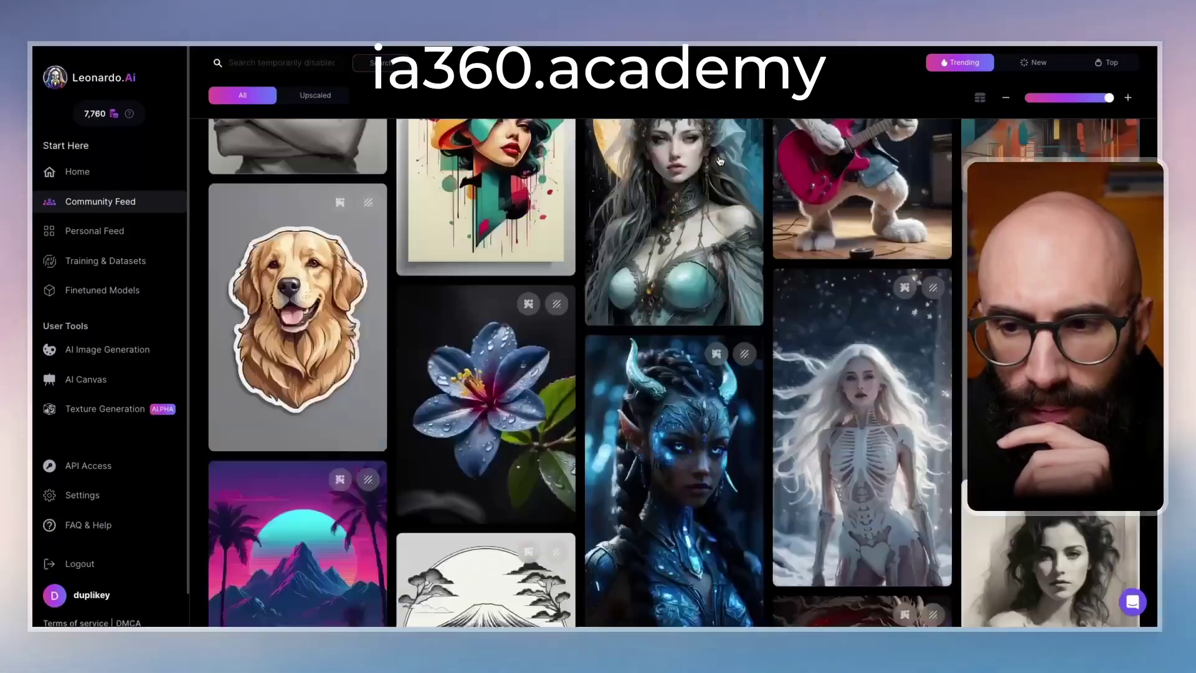
{"action": "scroll", "coordinate": [719, 161], "scroll_direction": "down", "scroll_amount": 15}
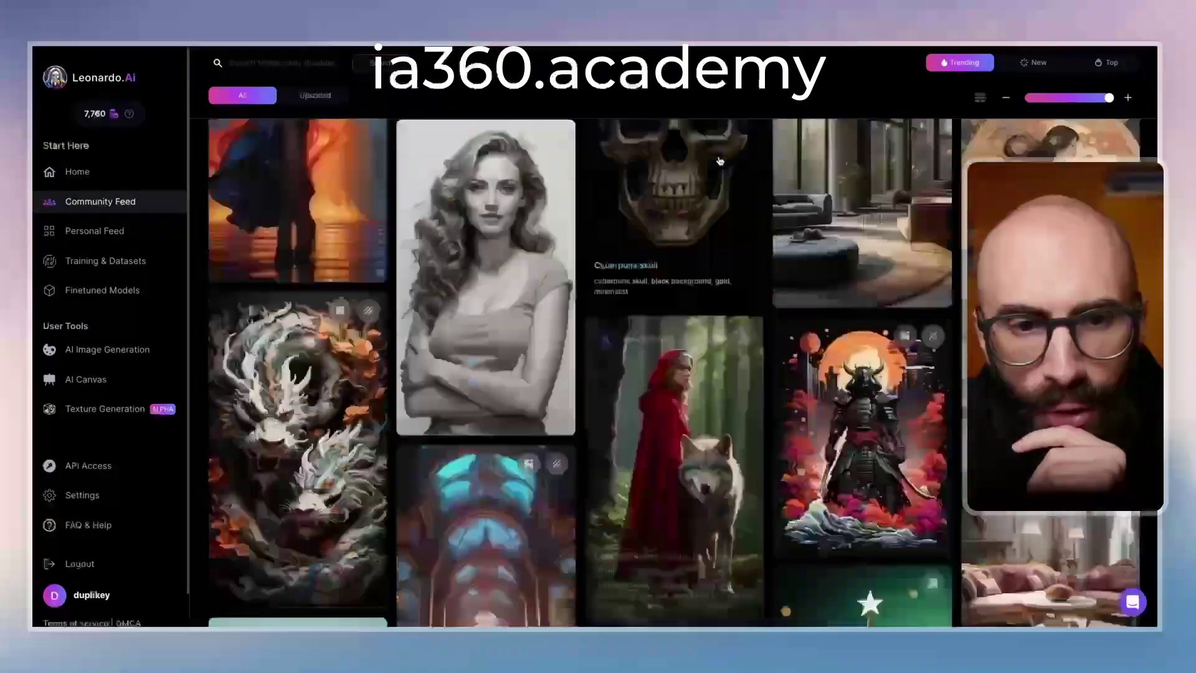
{"action": "scroll", "coordinate": [719, 160], "scroll_direction": "down", "scroll_amount": 20}
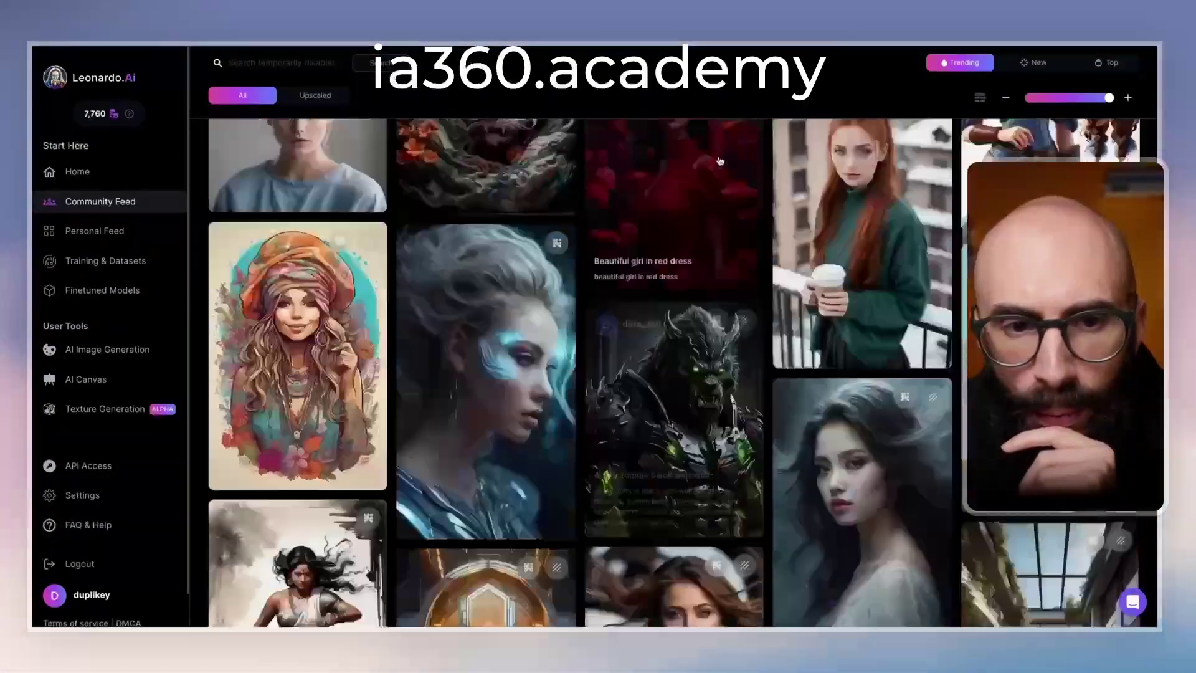
{"action": "scroll", "coordinate": [719, 161], "scroll_direction": "up", "scroll_amount": 20}
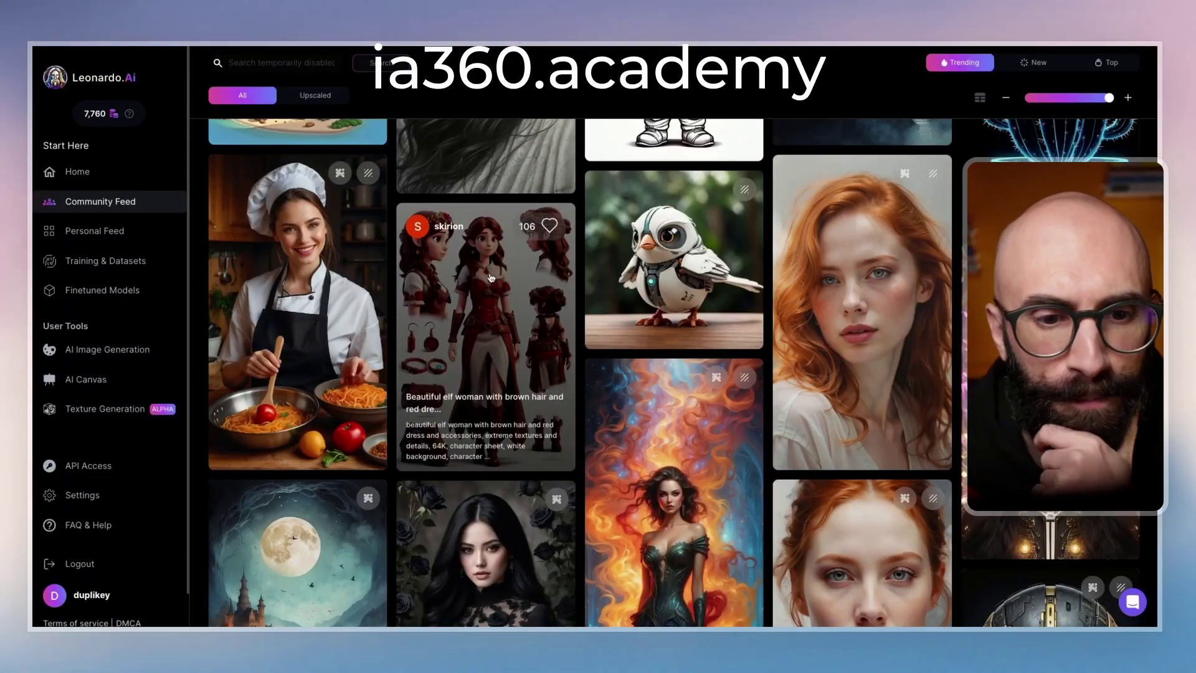
{"action": "left_click", "coordinate": [484, 298]}
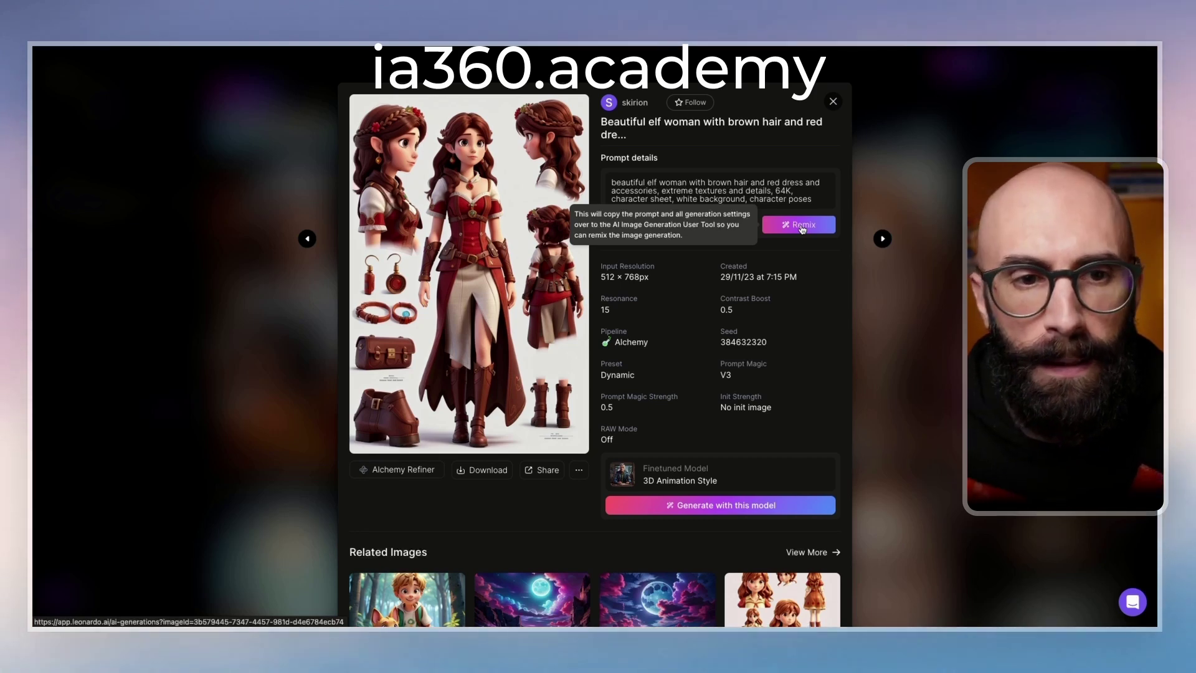
{"action": "left_click", "coordinate": [803, 229]}
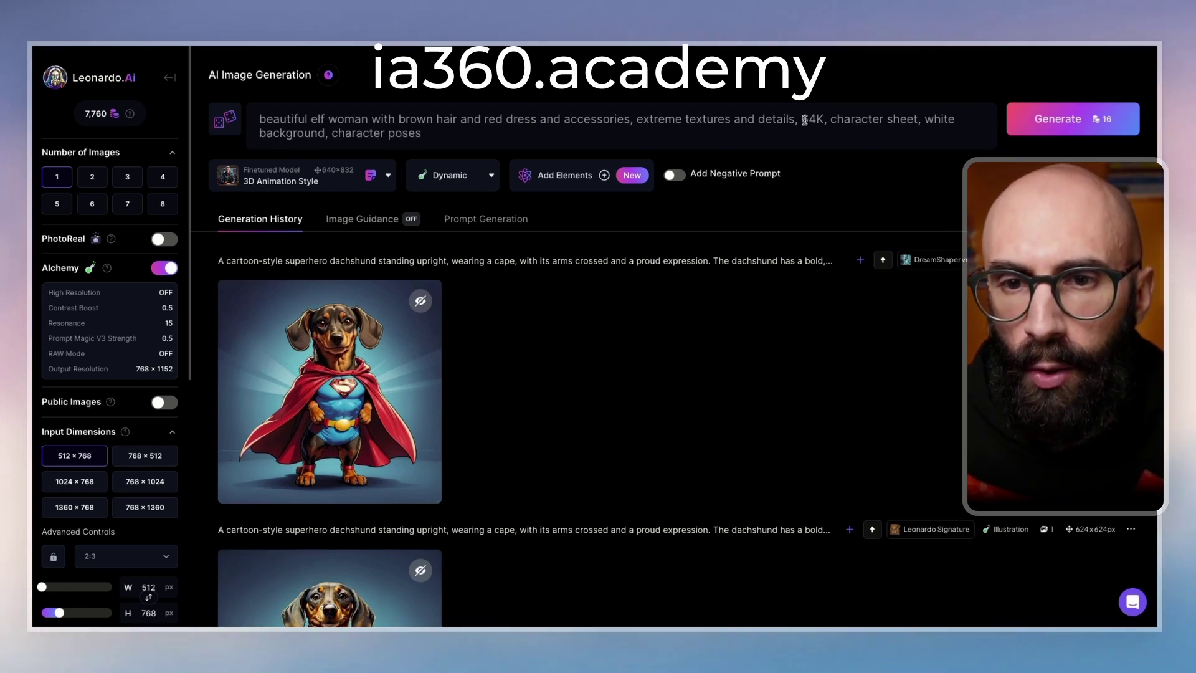
Shorten the prompt so it ends at "extreme textures and details" and generate one image.
{"action": "left_click_drag", "start_coordinate": [802, 119], "coordinate": [817, 134]}
{"action": "key", "text": "BackSpace"}
{"action": "key", "text": "BackSpace"}
{"action": "key", "text": "BackSpace"}
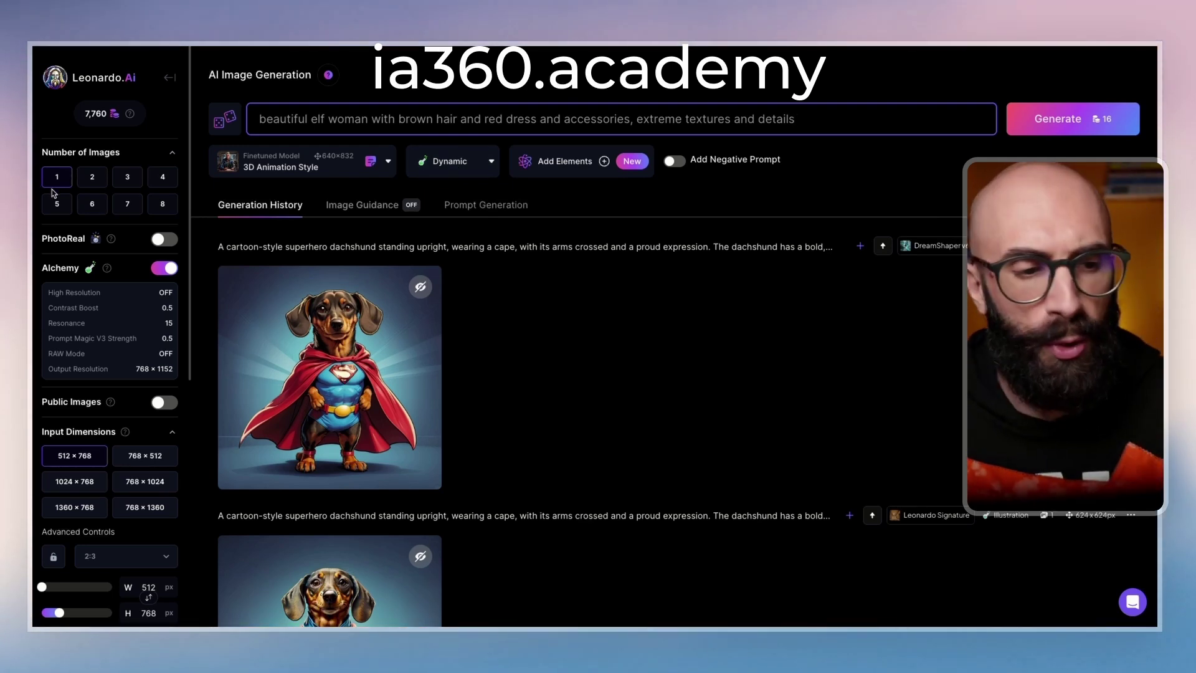
{"action": "left_click", "coordinate": [1062, 119]}
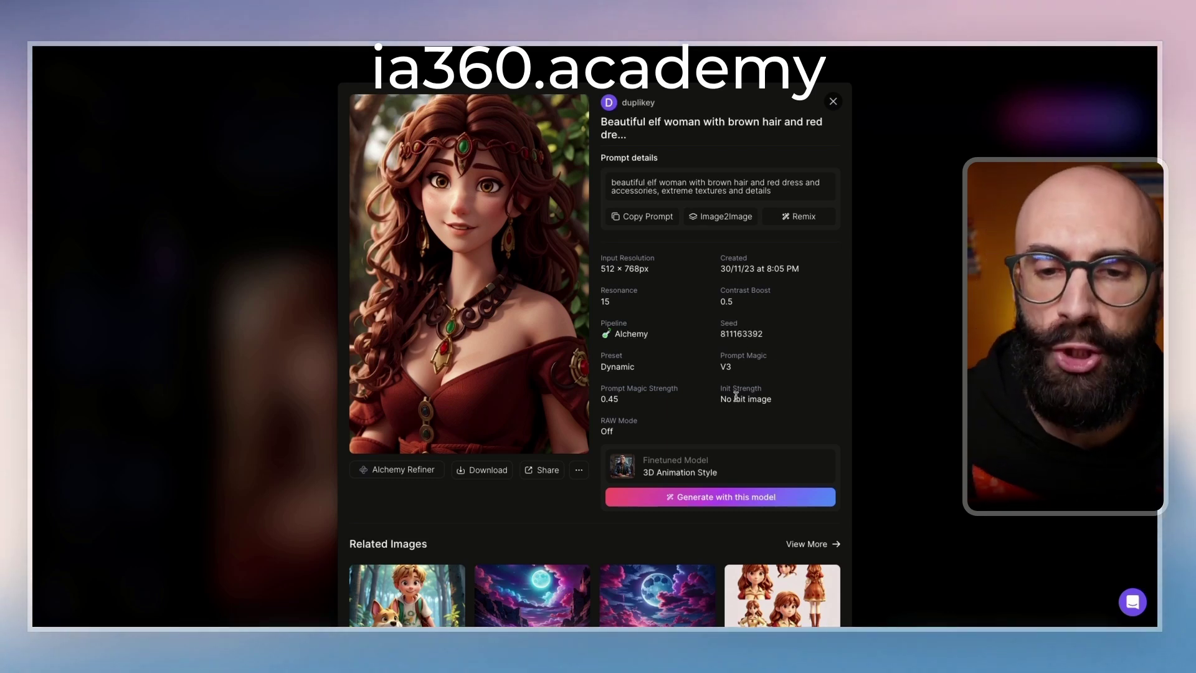
Copy the generated elf portrait's seed and enable a fixed seed of 811163392 in the generation settings.
{"action": "double_click", "coordinate": [745, 334]}
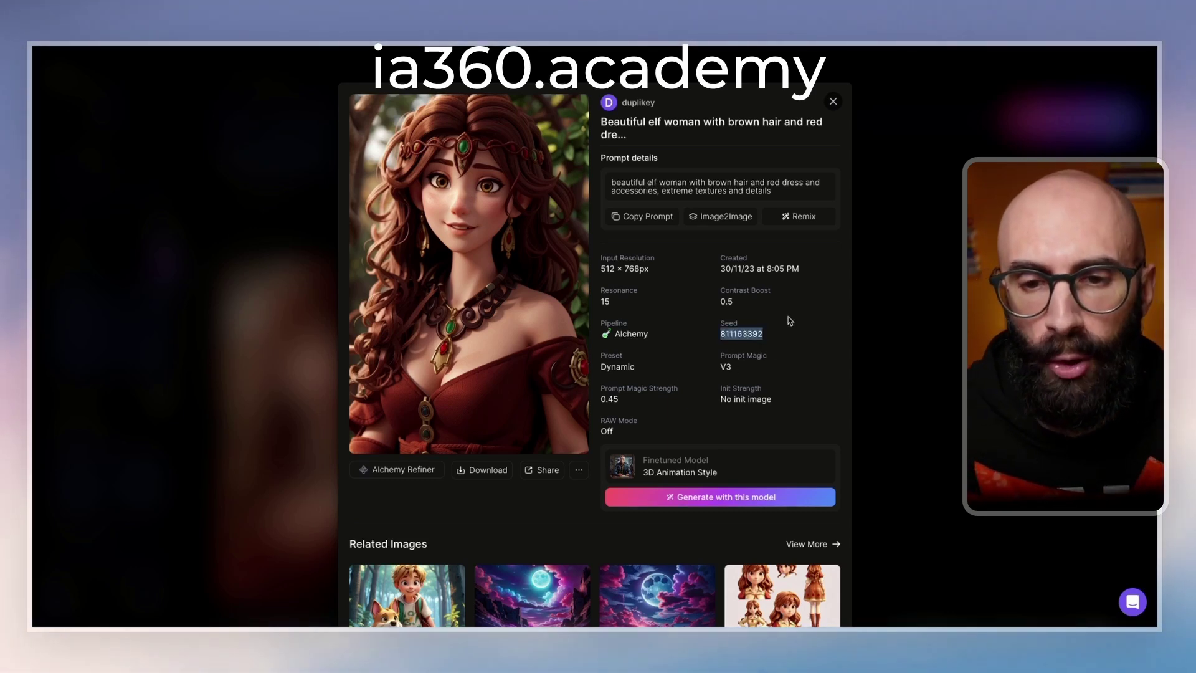
{"action": "left_click", "coordinate": [833, 102]}
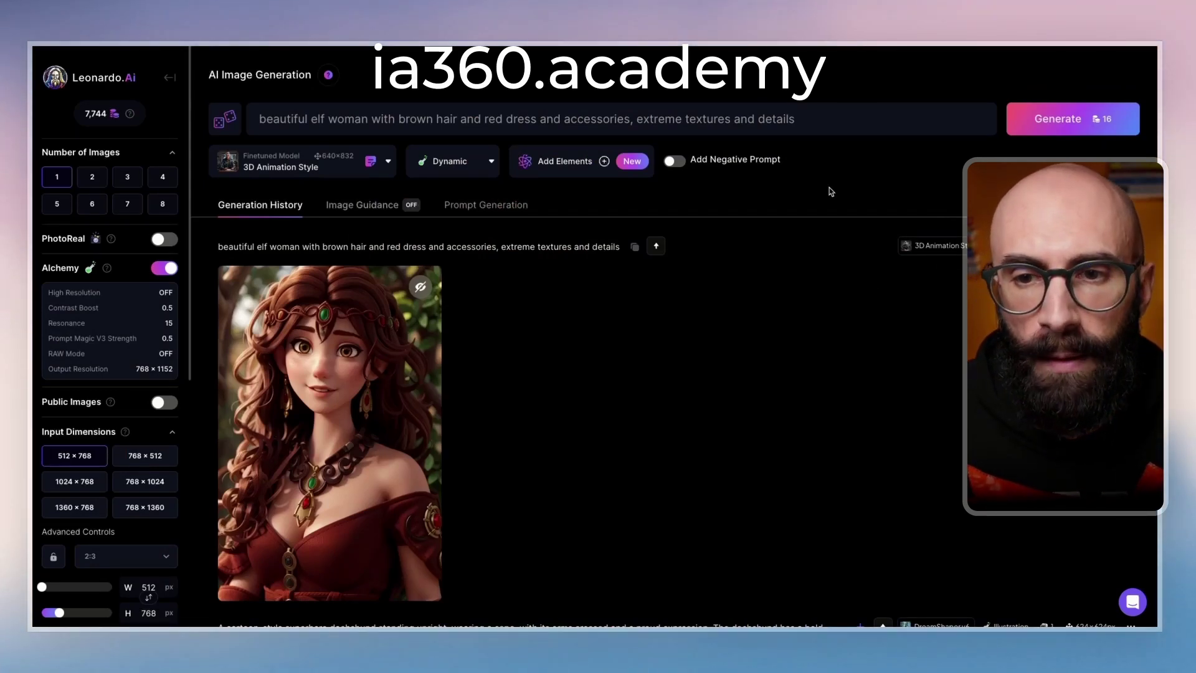
{"action": "scroll", "coordinate": [99, 447], "scroll_direction": "down", "scroll_amount": 8}
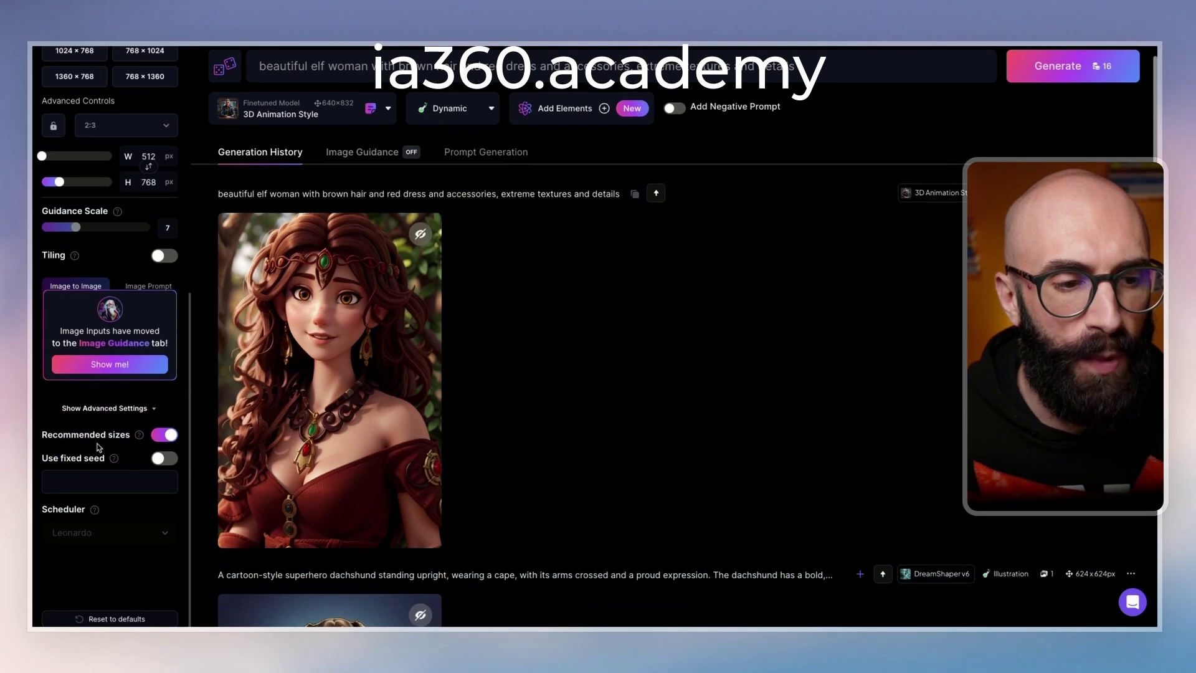
{"action": "left_click", "coordinate": [85, 481]}
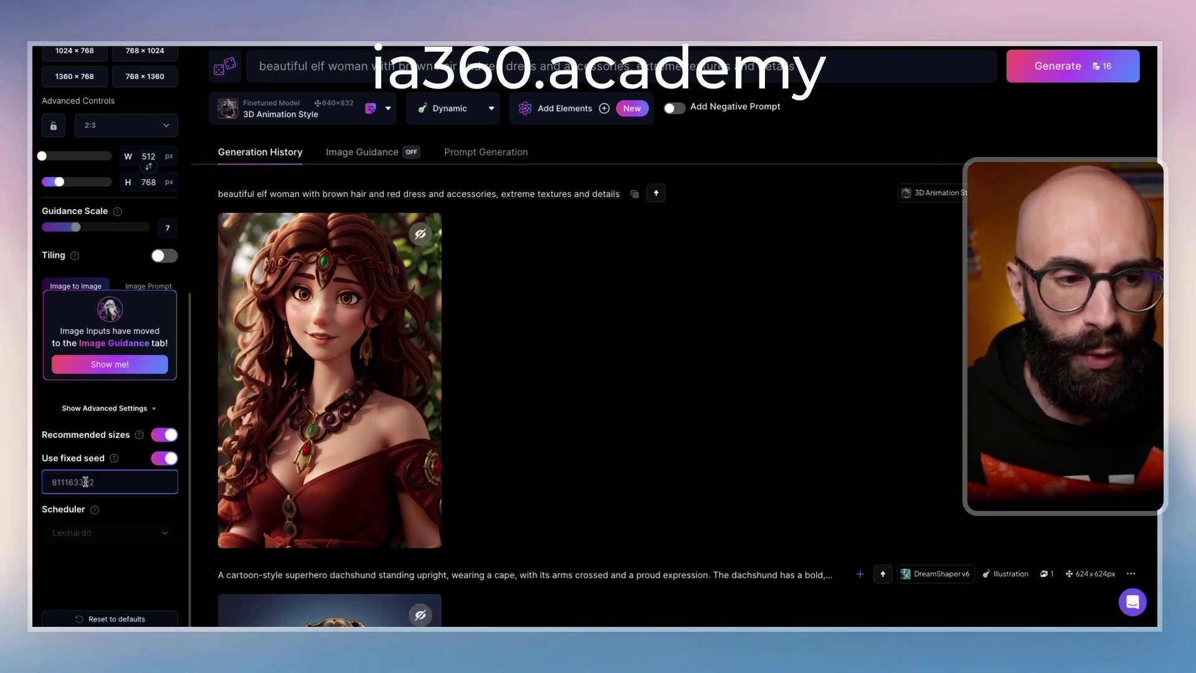
{"action": "mouse_move", "coordinate": [115, 459]}
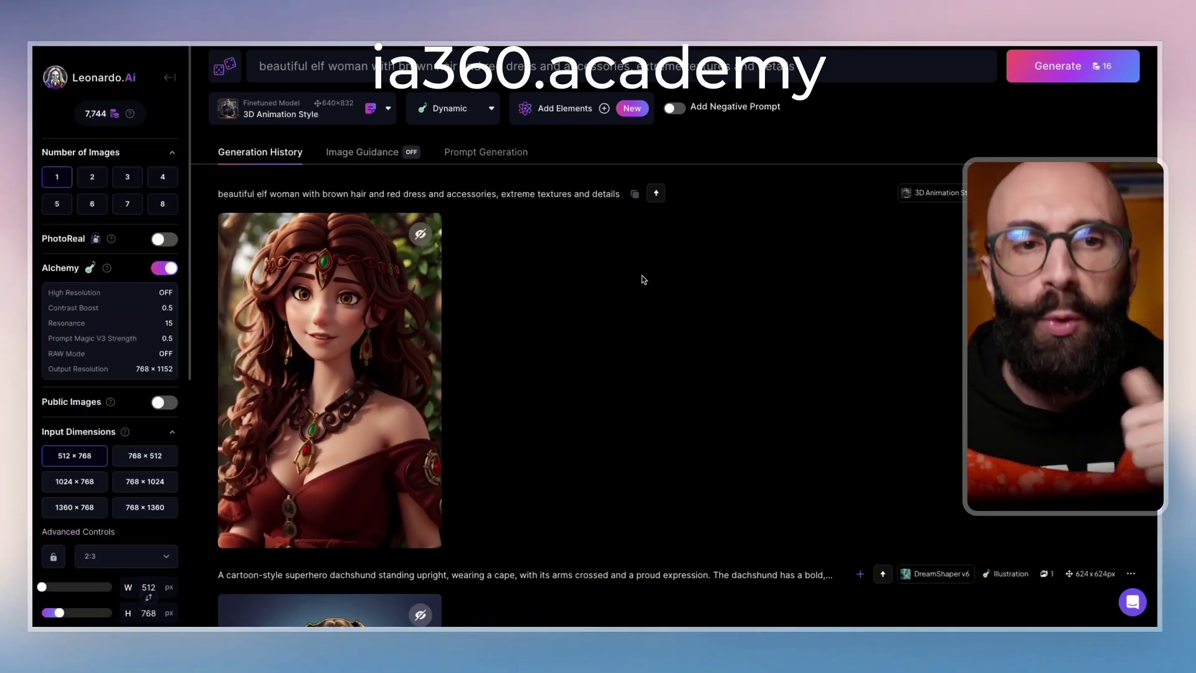
Append ", riding an horse" to the prompt, generate the image and compare it with the previous elf portrait.
{"action": "scroll", "coordinate": [644, 279], "scroll_direction": "up", "scroll_amount": 1}
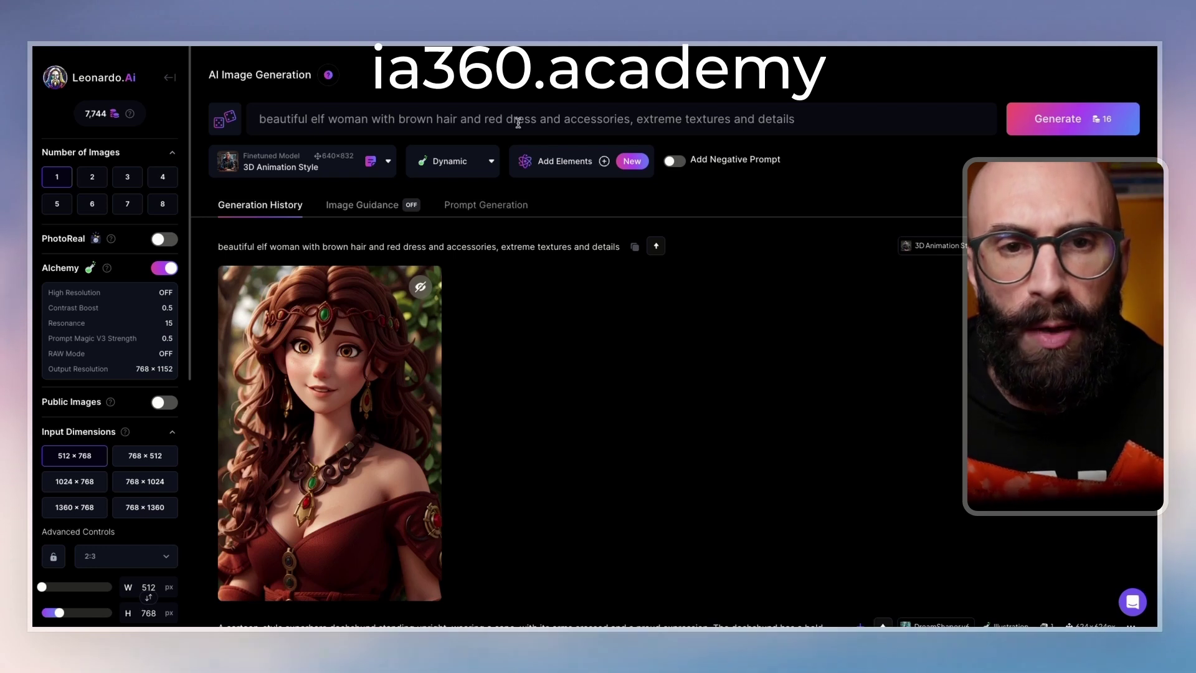
{"action": "left_click", "coordinate": [820, 120]}
{"action": "type", "text": ","}
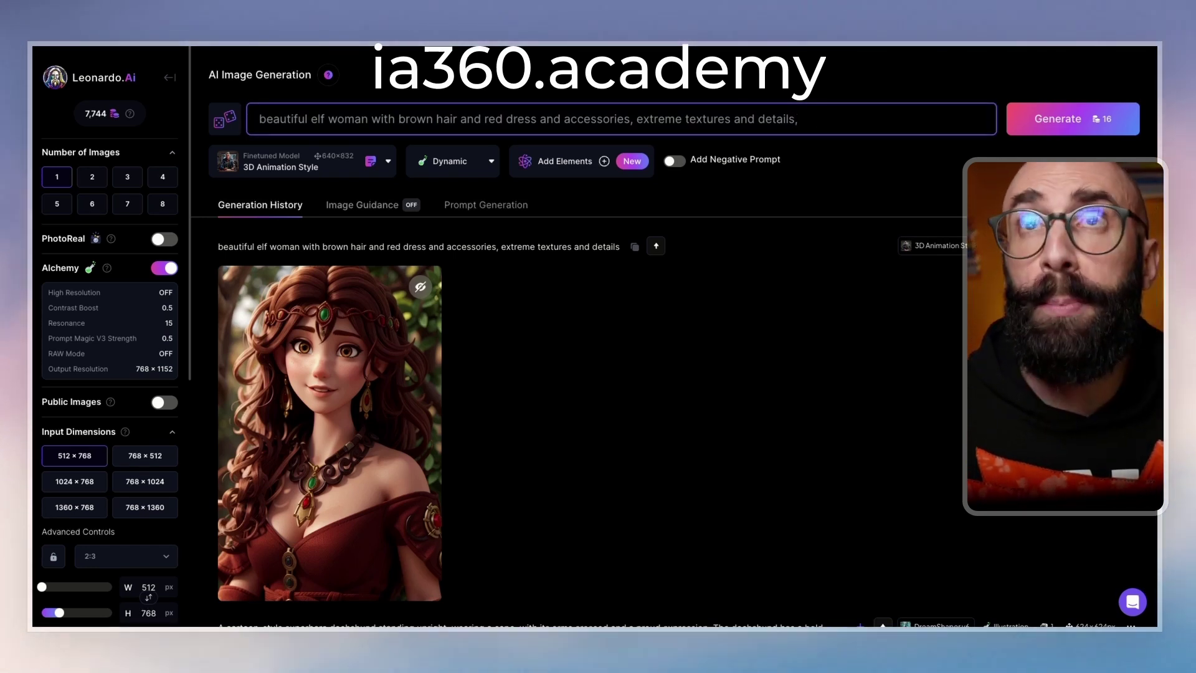
{"action": "type", "text": " riding an horse"}
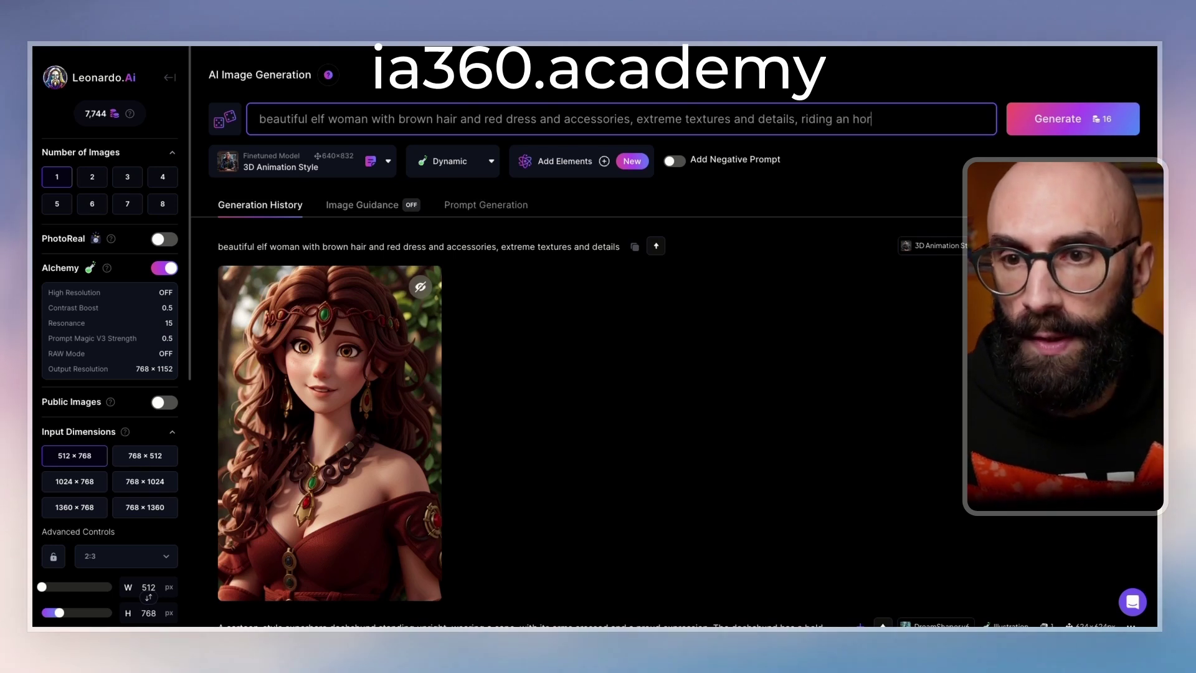
{"action": "left_click", "coordinate": [1105, 105]}
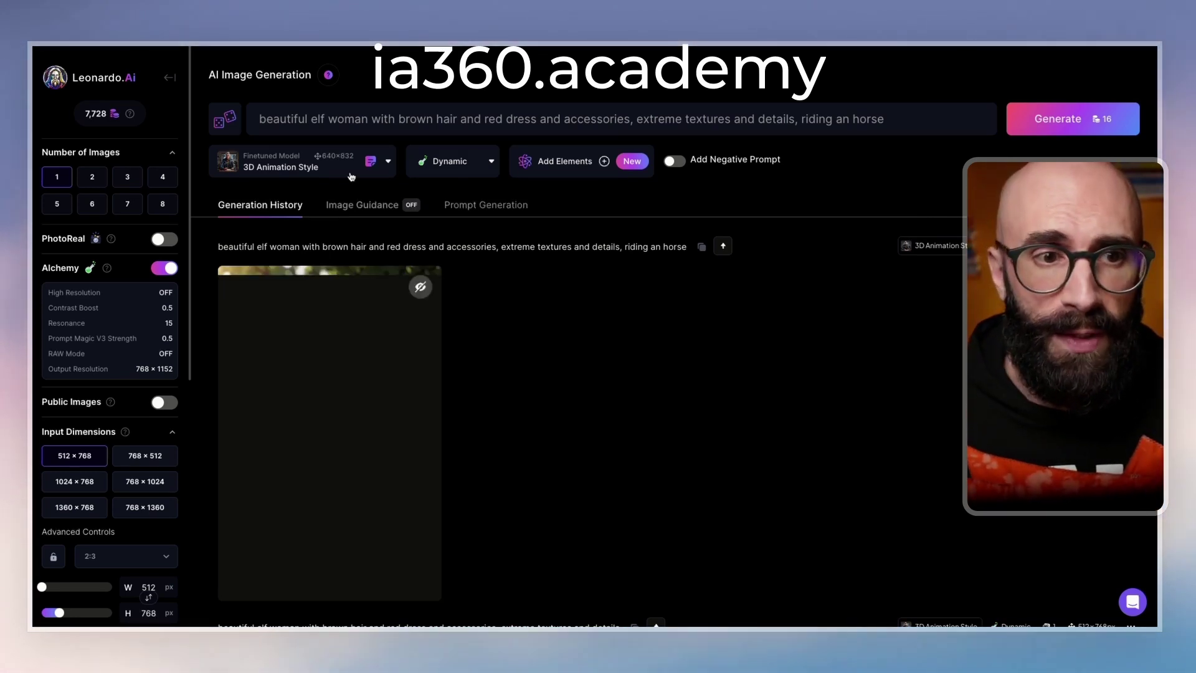
{"action": "scroll", "coordinate": [654, 330], "scroll_direction": "down", "scroll_amount": 8}
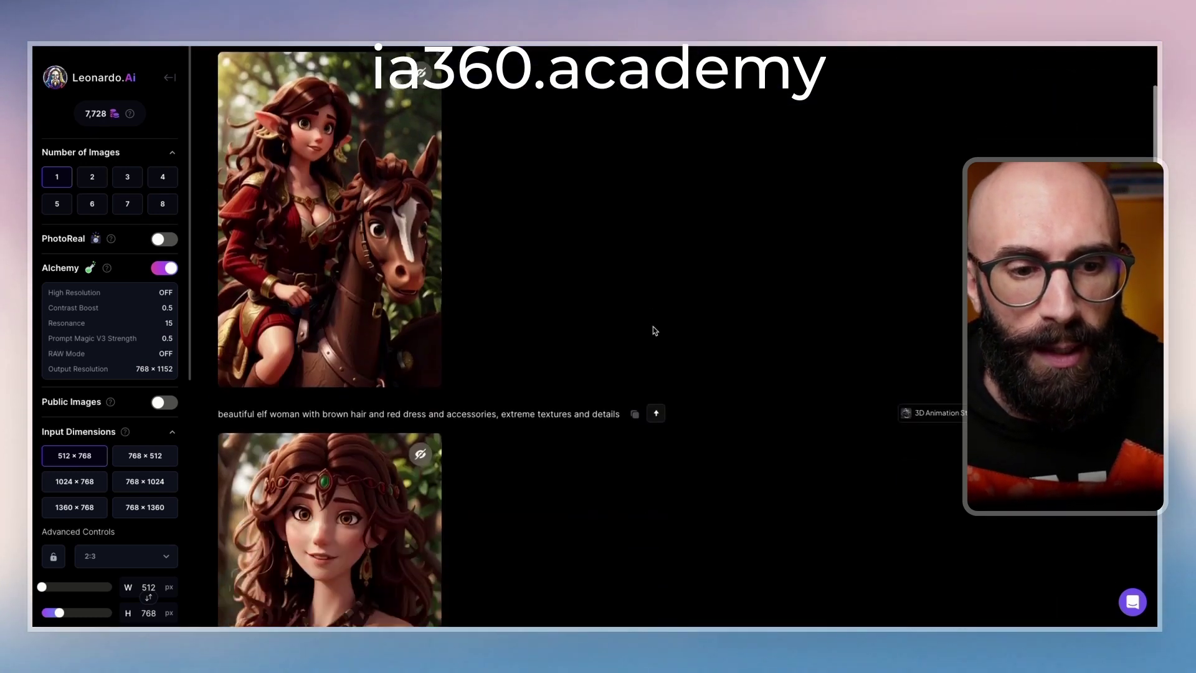
{"action": "scroll", "coordinate": [653, 330], "scroll_direction": "up", "scroll_amount": 6}
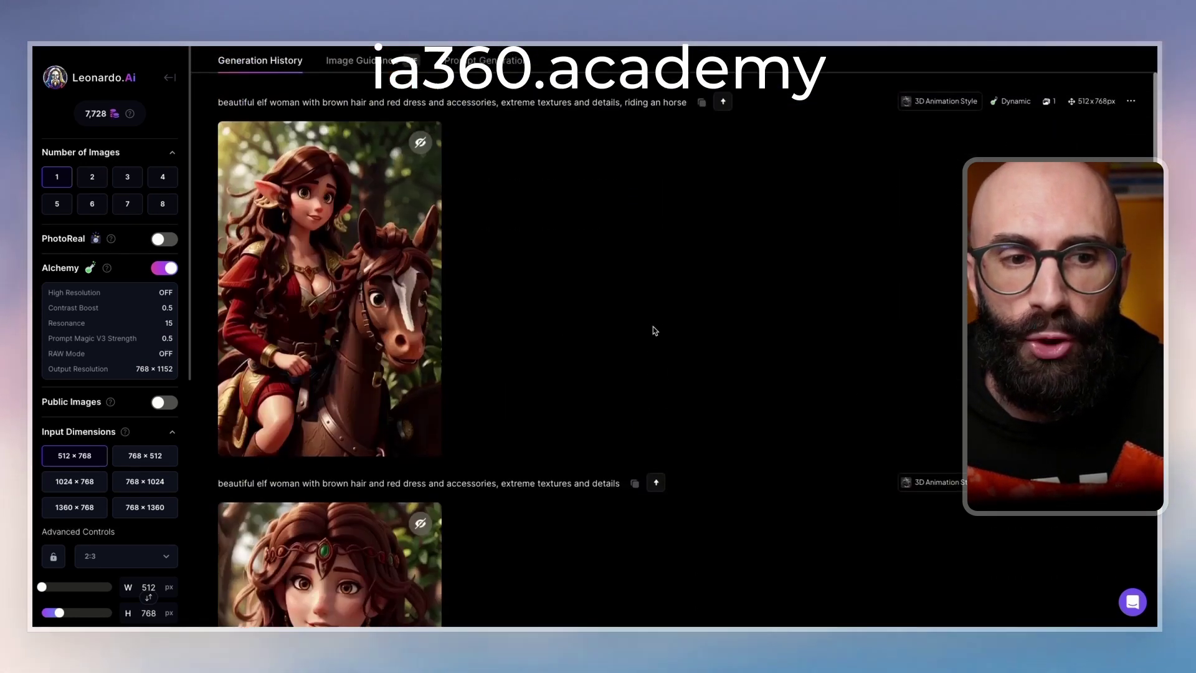
{"action": "scroll", "coordinate": [671, 280], "scroll_direction": "up", "scroll_amount": 2}
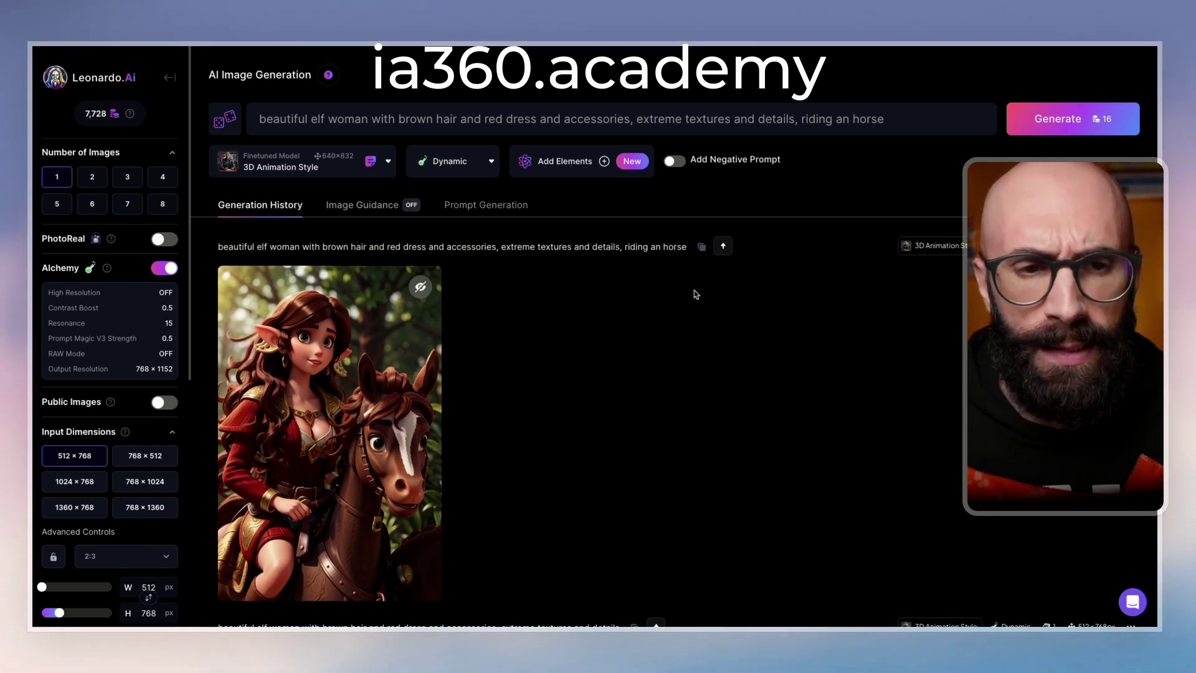
Add the generated elf portrait in the red dress from the recent generations as the first image guidance input.
{"action": "left_click", "coordinate": [361, 207]}
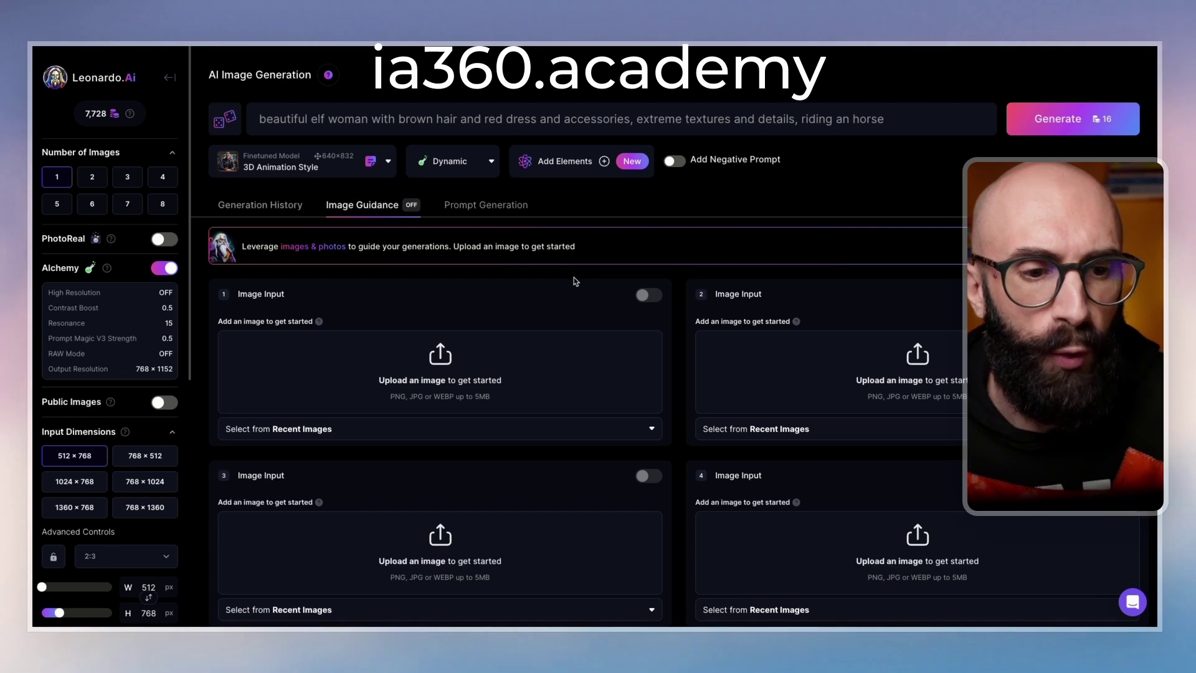
{"action": "left_click", "coordinate": [564, 429]}
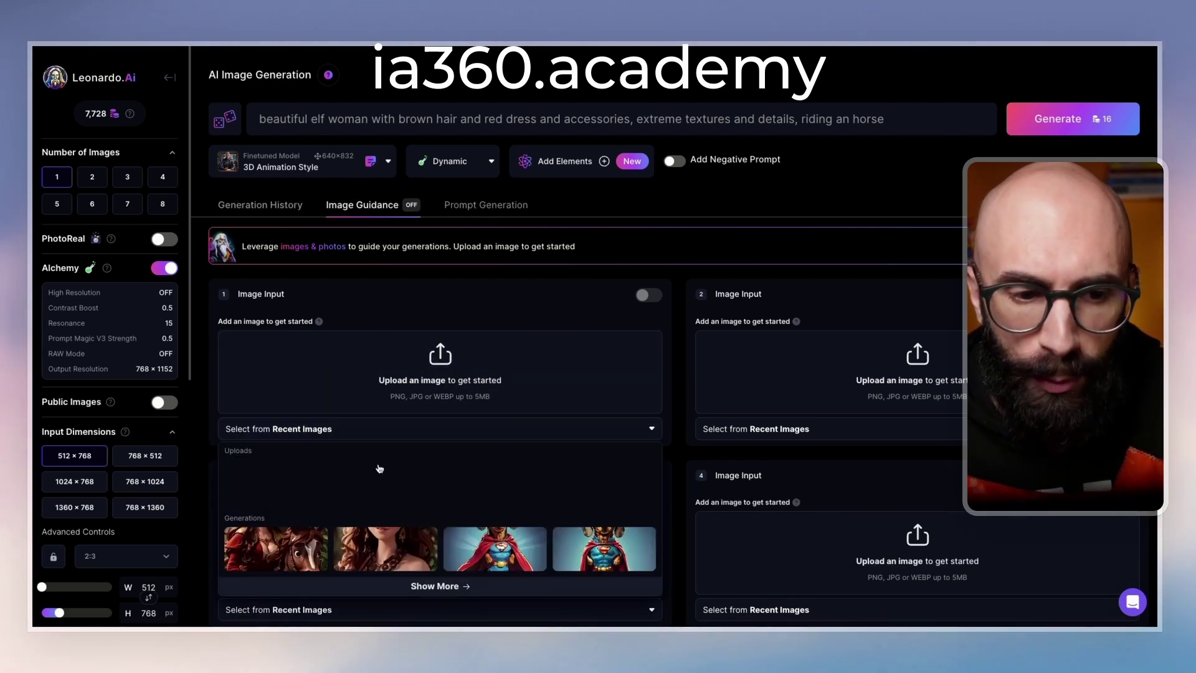
{"action": "scroll", "coordinate": [371, 525], "scroll_direction": "down", "scroll_amount": 1}
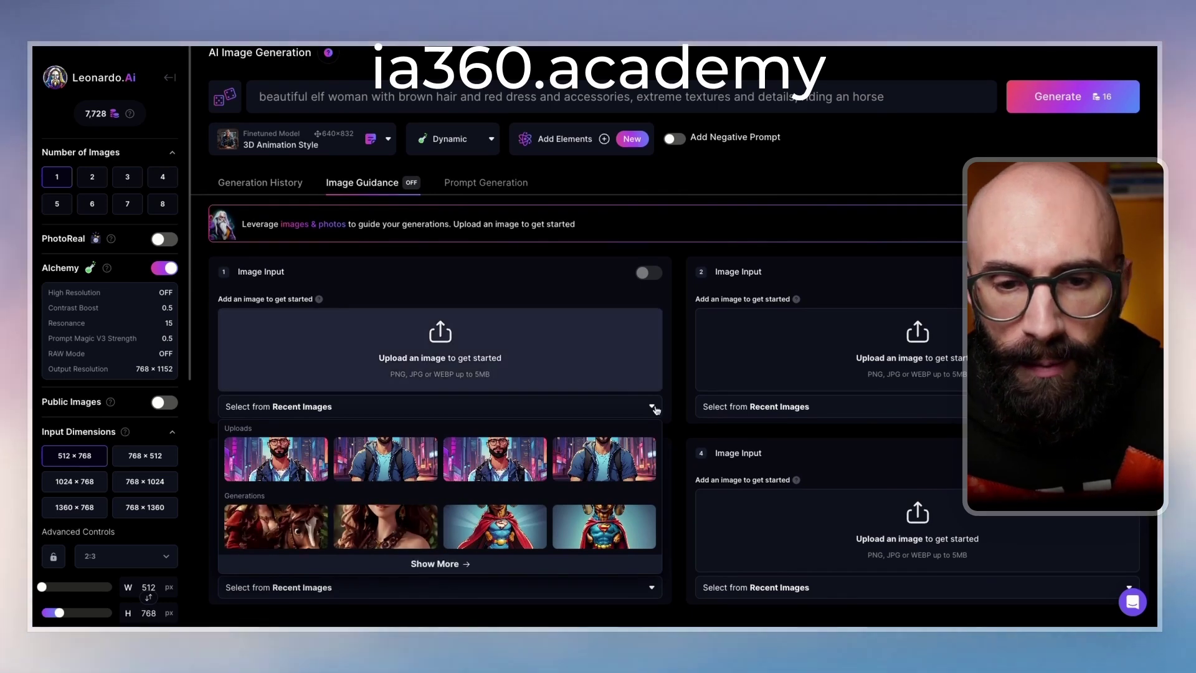
{"action": "left_click", "coordinate": [673, 393]}
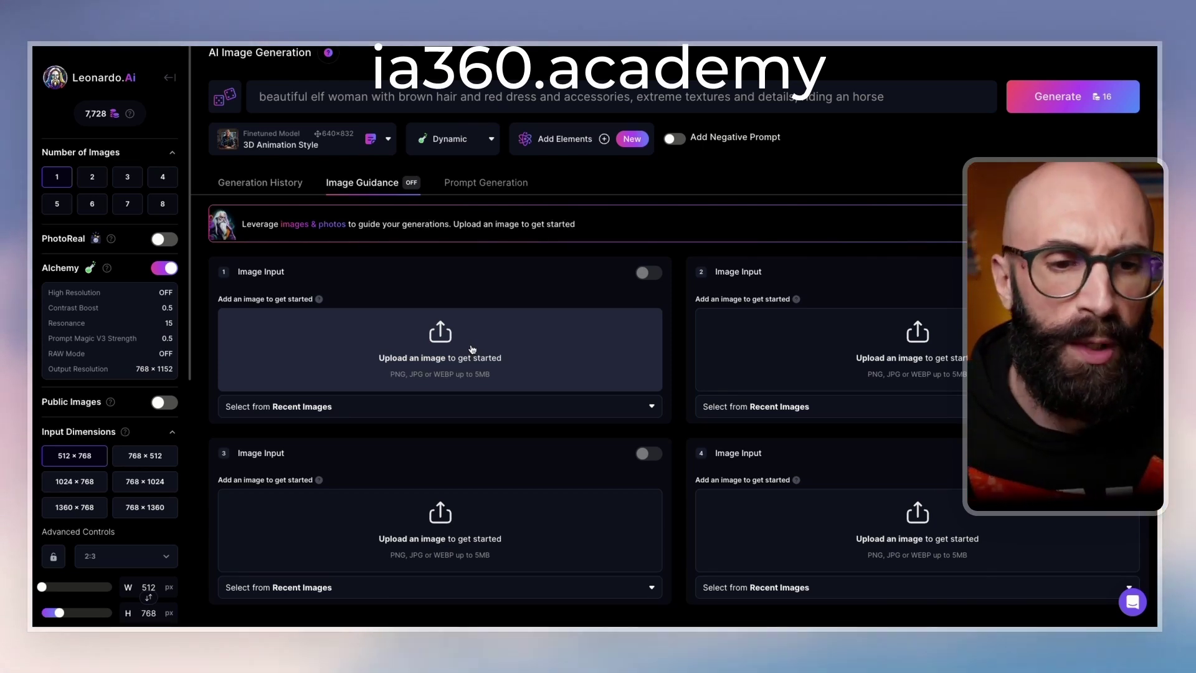
{"action": "left_click", "coordinate": [436, 405]}
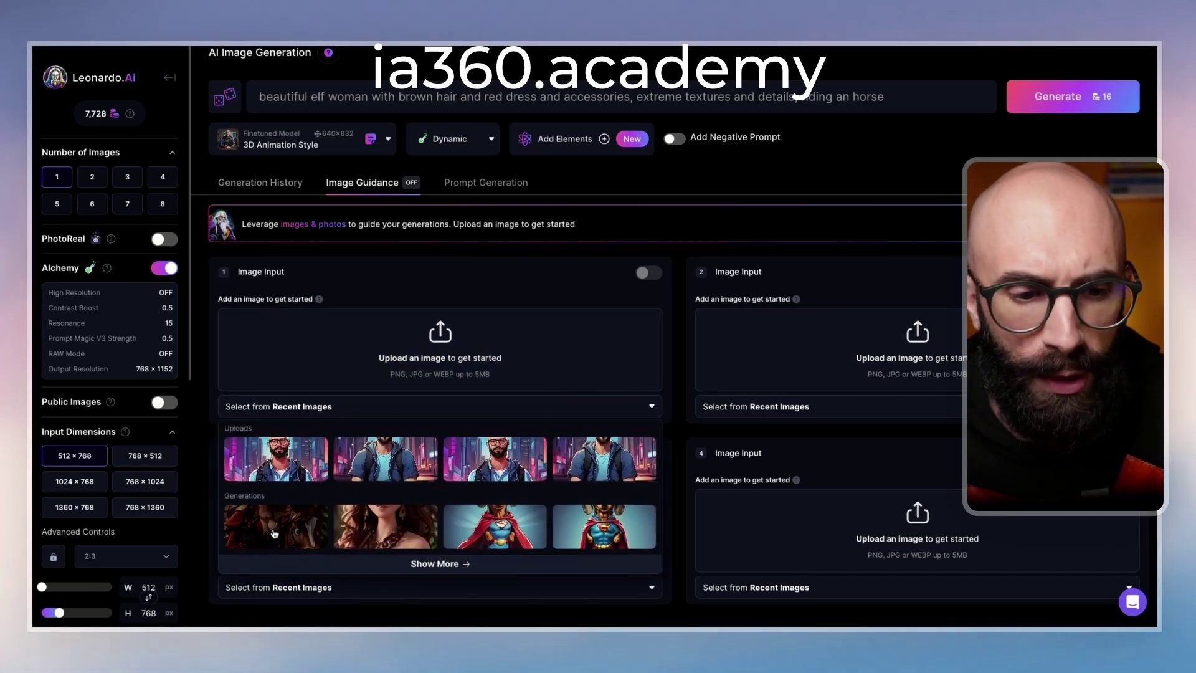
{"action": "left_click", "coordinate": [401, 525]}
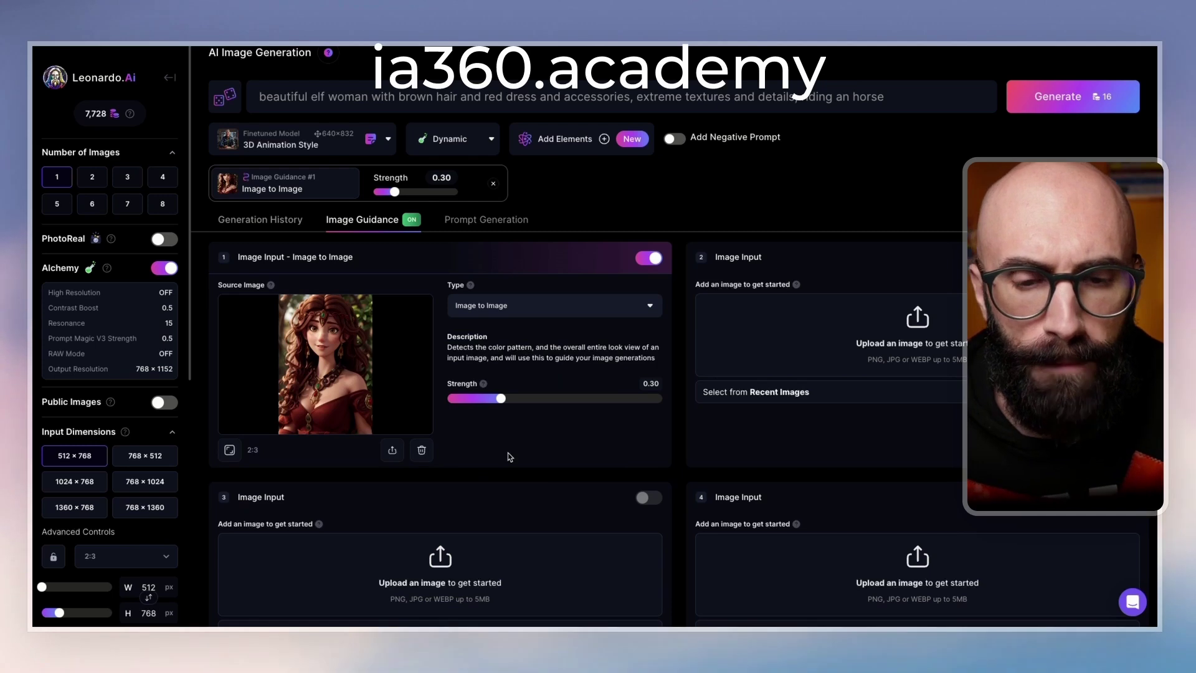
Review the guidance types offered for the first image input, keeping Image to Image.
{"action": "left_click", "coordinate": [502, 304]}
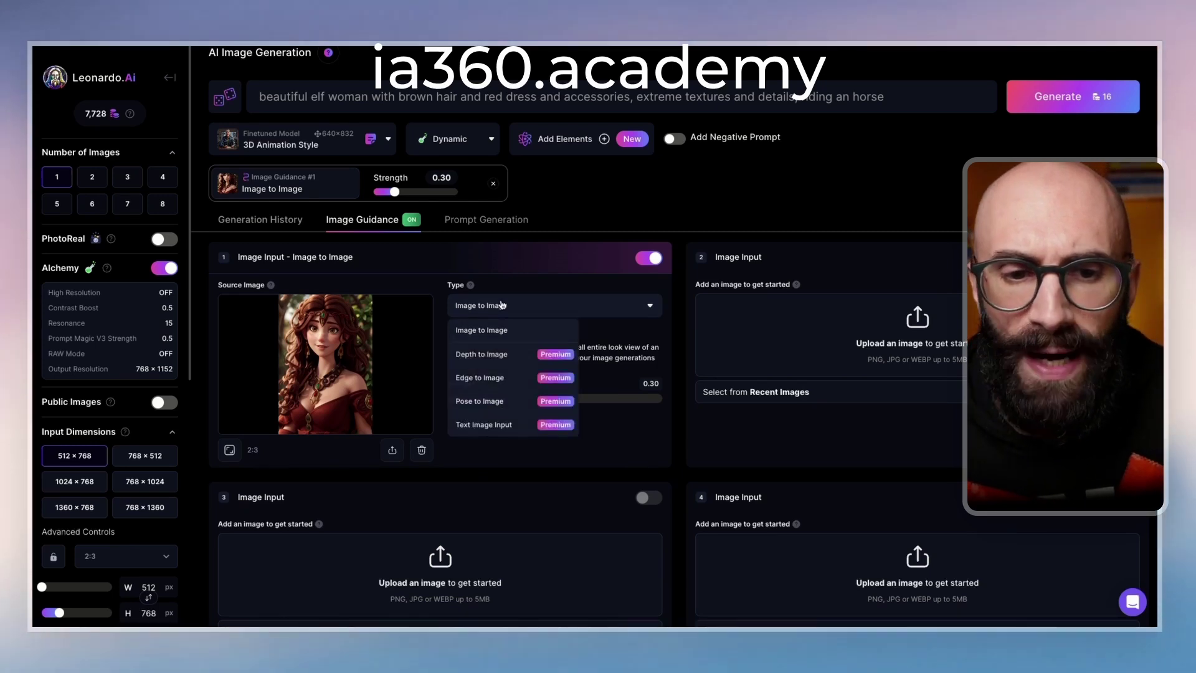
{"action": "left_click", "coordinate": [583, 285]}
{"action": "left_click", "coordinate": [522, 308]}
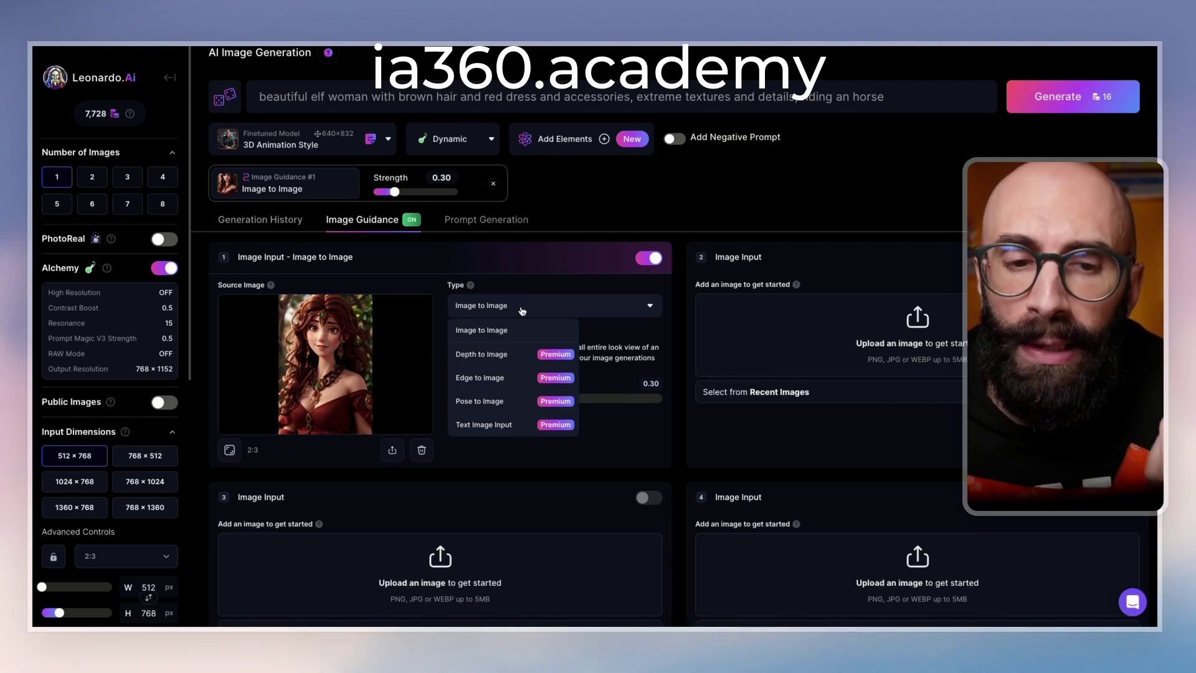
{"action": "left_click", "coordinate": [542, 330]}
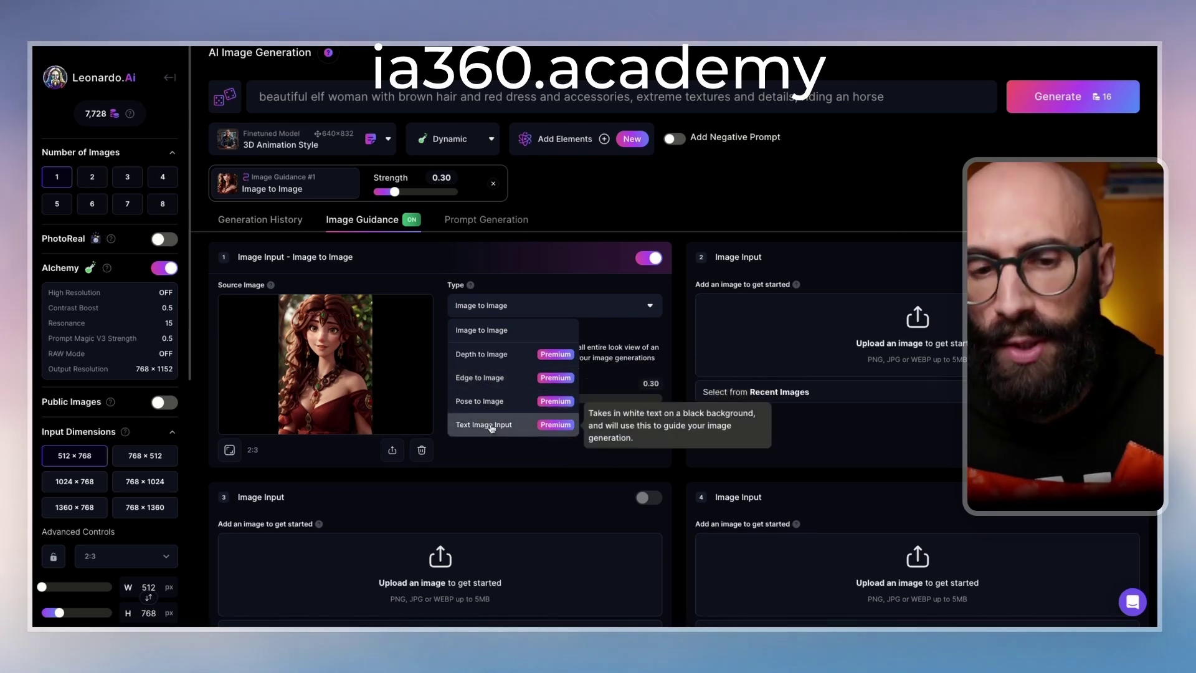
{"action": "left_click", "coordinate": [524, 292]}
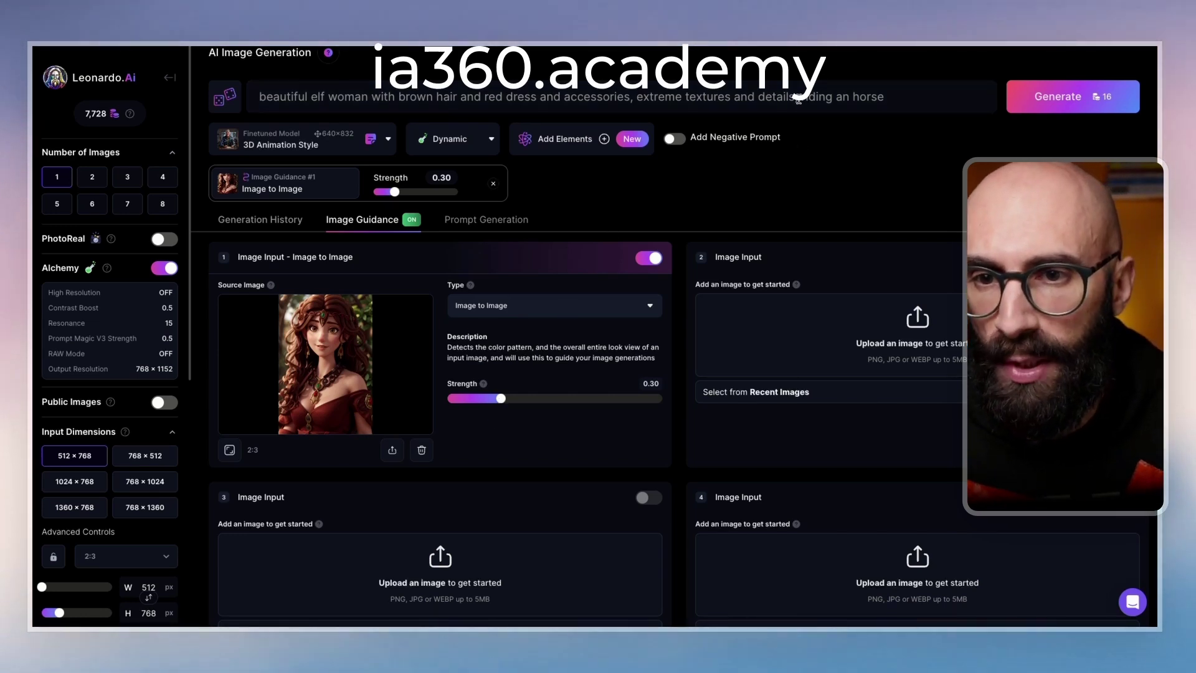
Remove the horse phrase from the prompt, change the dress to black and add ", a sword," before "and accessories".
{"action": "left_click_drag", "start_coordinate": [809, 108], "coordinate": [897, 99]}
{"action": "key", "text": "BackSpace"}
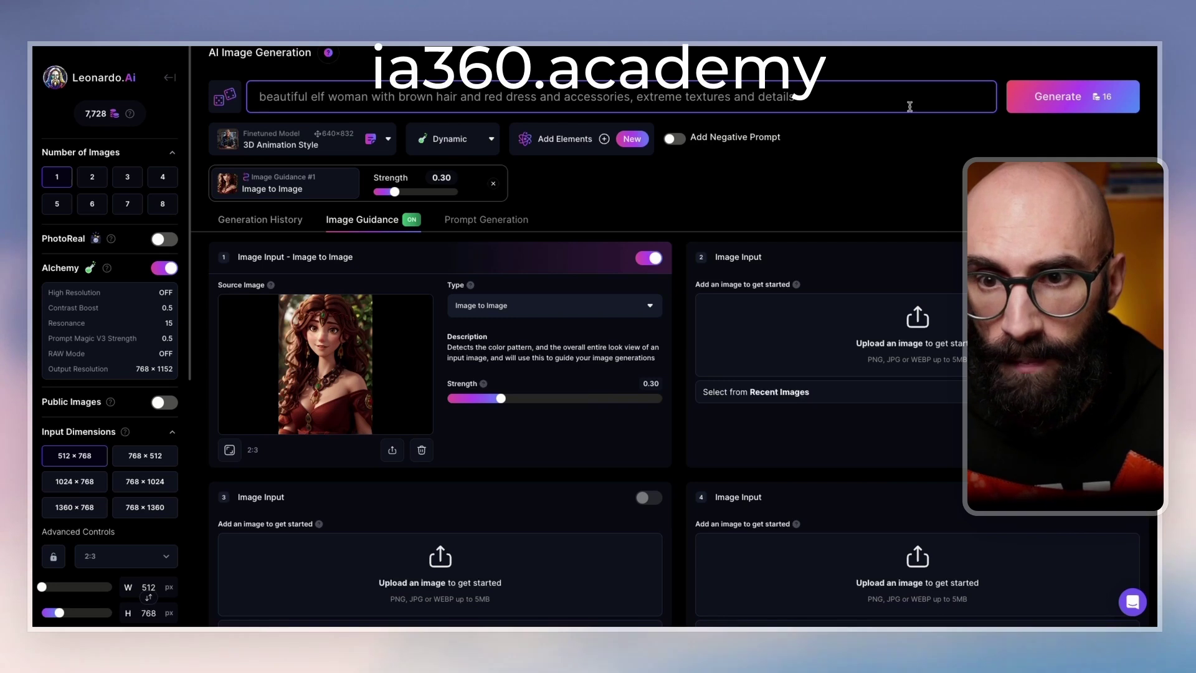
{"action": "double_click", "coordinate": [494, 98]}
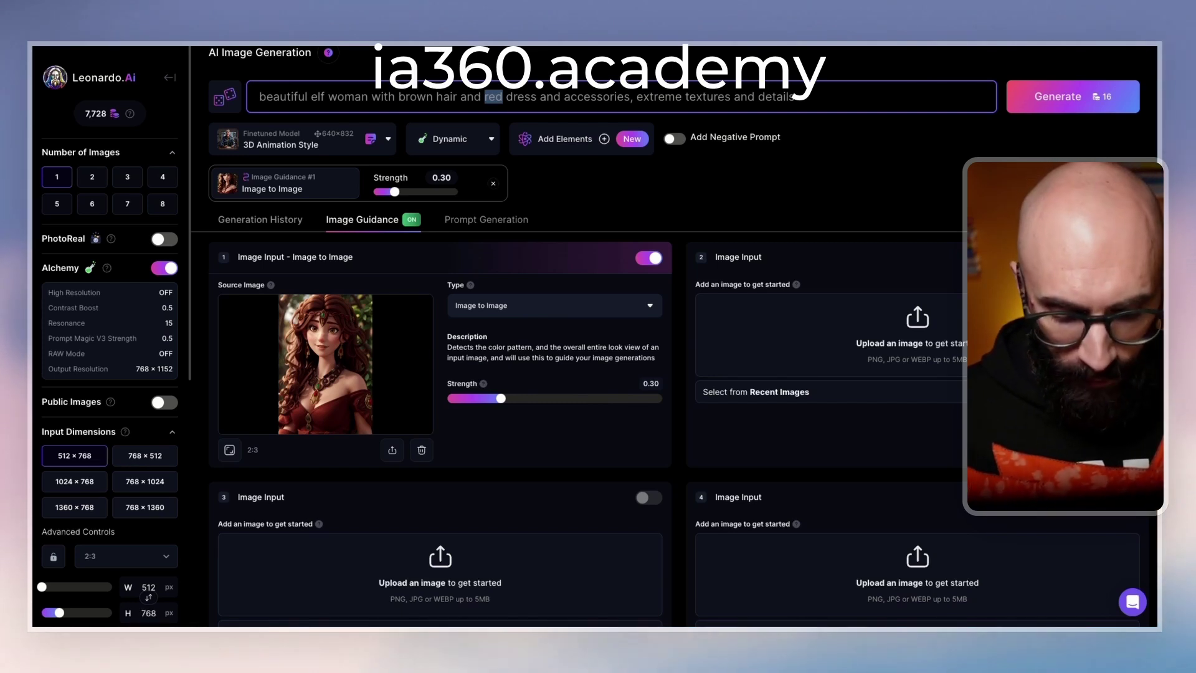
{"action": "left_click", "coordinate": [571, 97]}
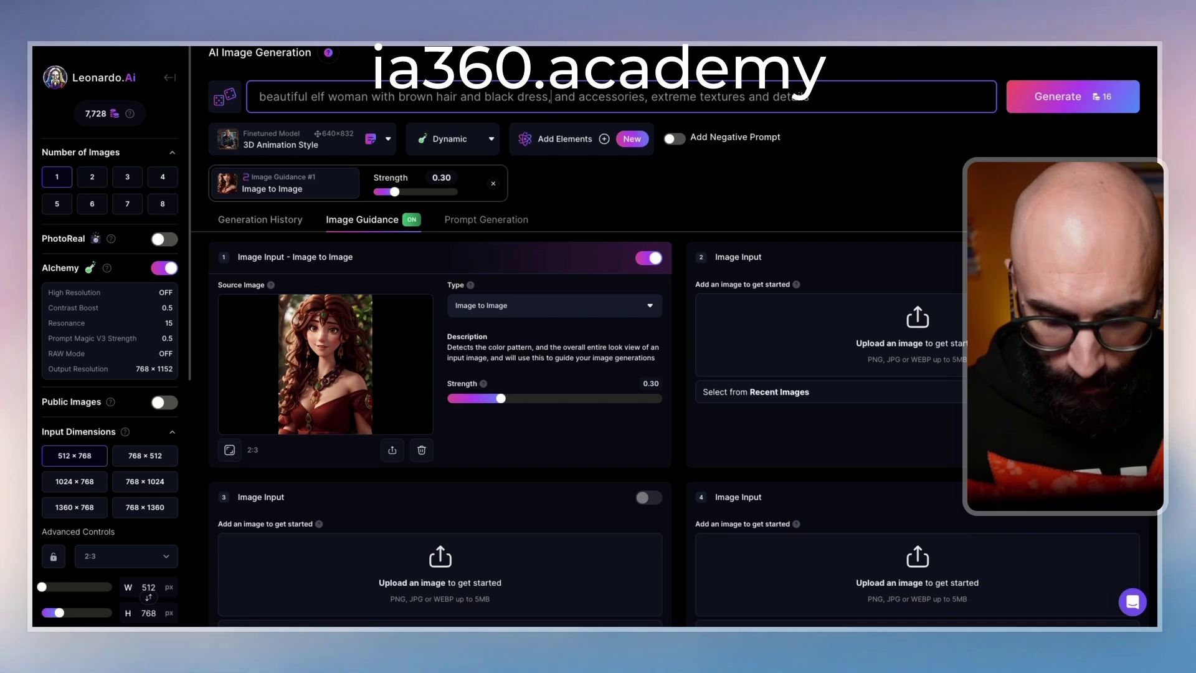
{"action": "type", "text": ", a sw"}
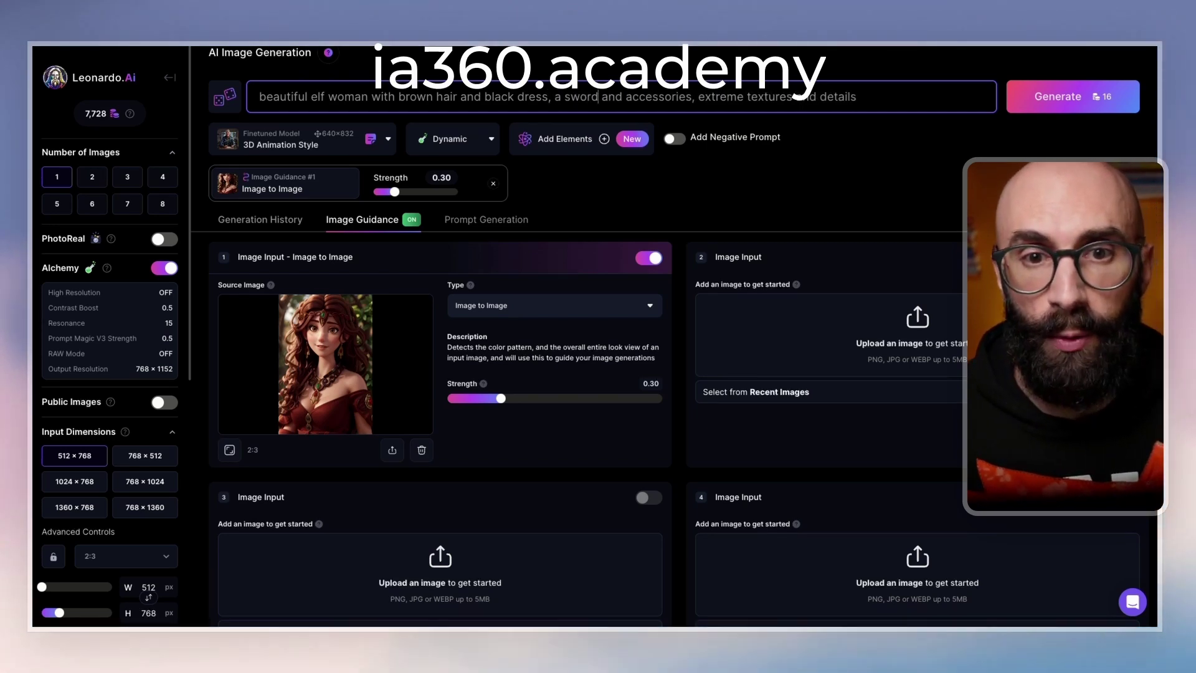
{"action": "type", "text": "ord,"}
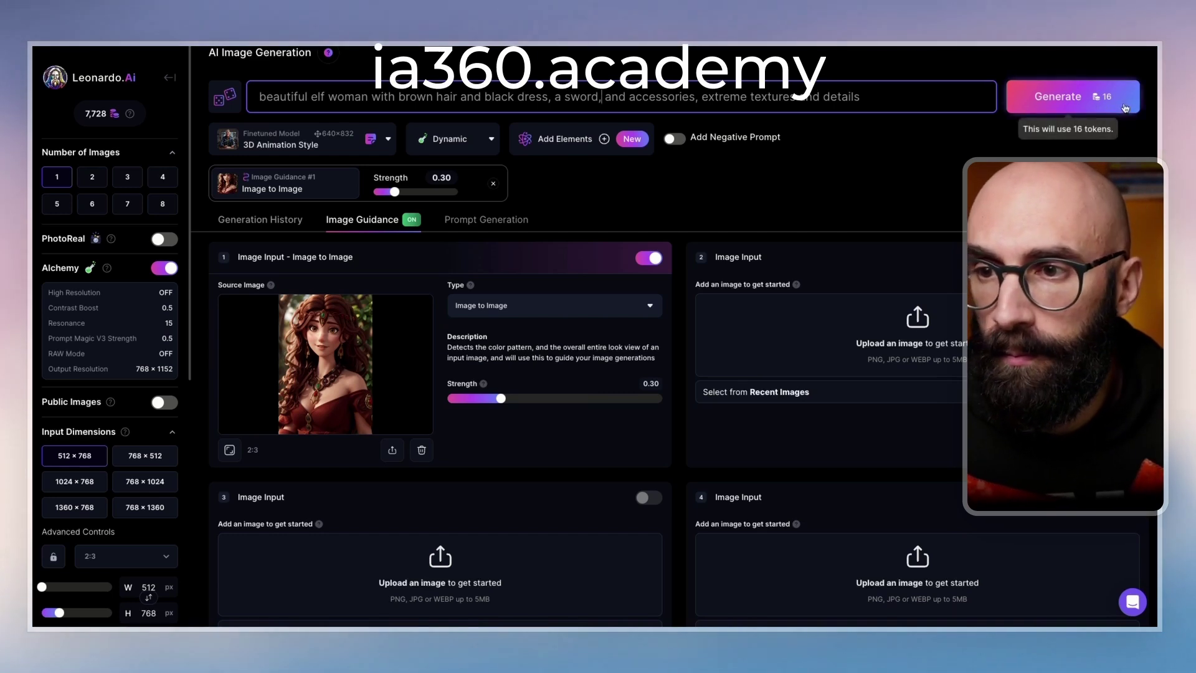
Generate the image-guided elf and compare it with the earlier images in the generation history.
{"action": "left_click", "coordinate": [1059, 99]}
{"action": "left_click", "coordinate": [259, 221]}
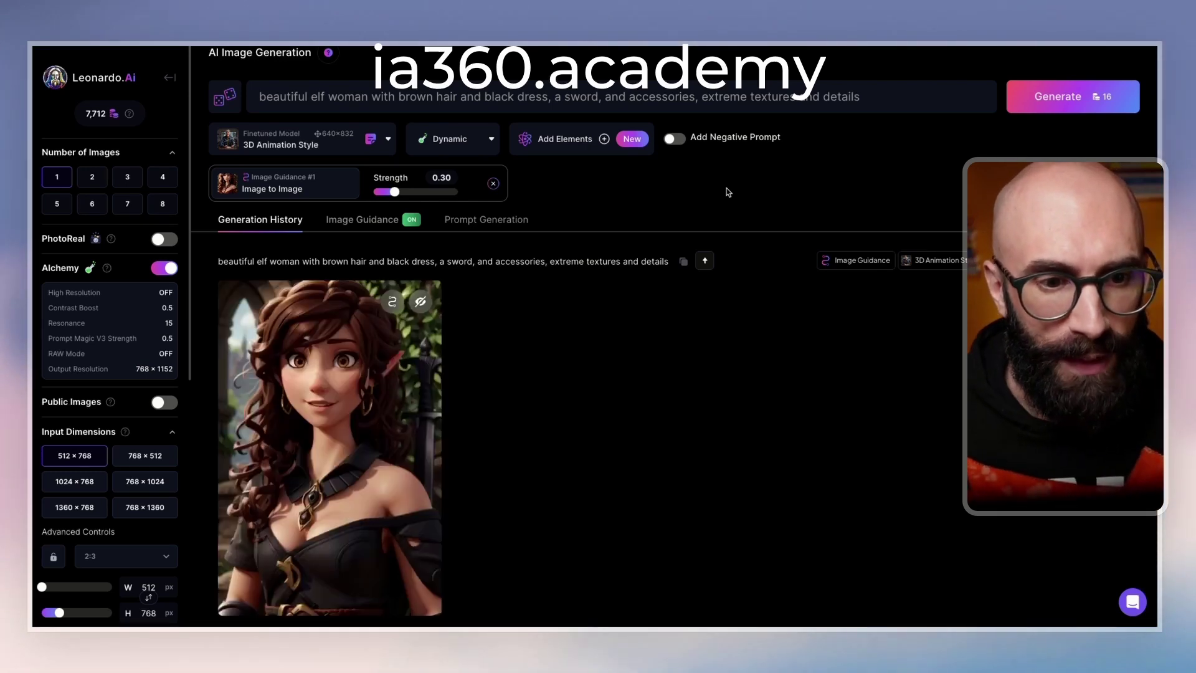
{"action": "scroll", "coordinate": [581, 357], "scroll_direction": "down", "scroll_amount": 2}
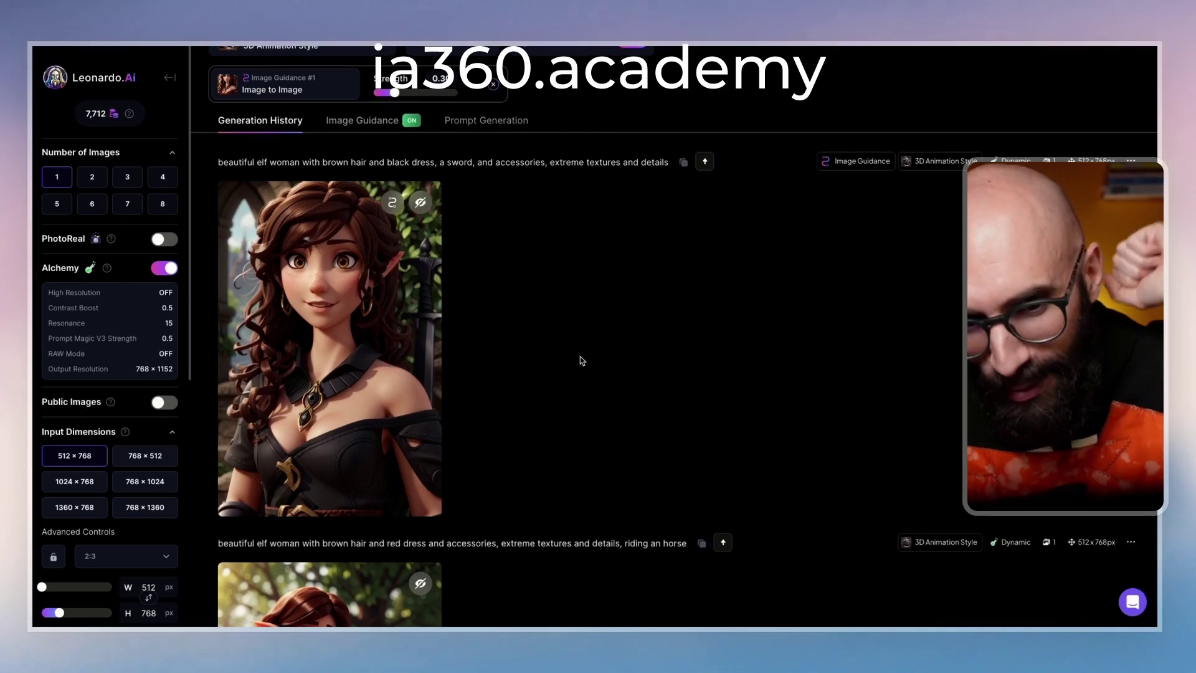
{"action": "scroll", "coordinate": [581, 361], "scroll_direction": "down", "scroll_amount": 3}
{"action": "scroll", "coordinate": [581, 361], "scroll_direction": "up", "scroll_amount": 2}
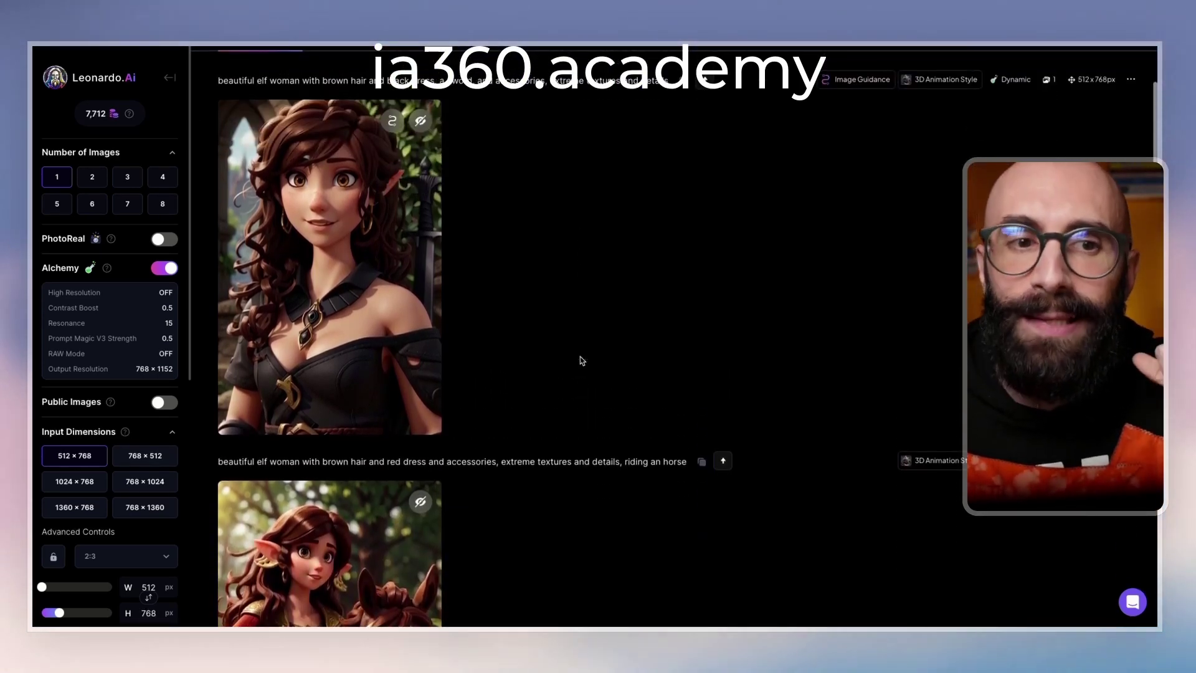
{"action": "scroll", "coordinate": [580, 361], "scroll_direction": "up", "scroll_amount": 4}
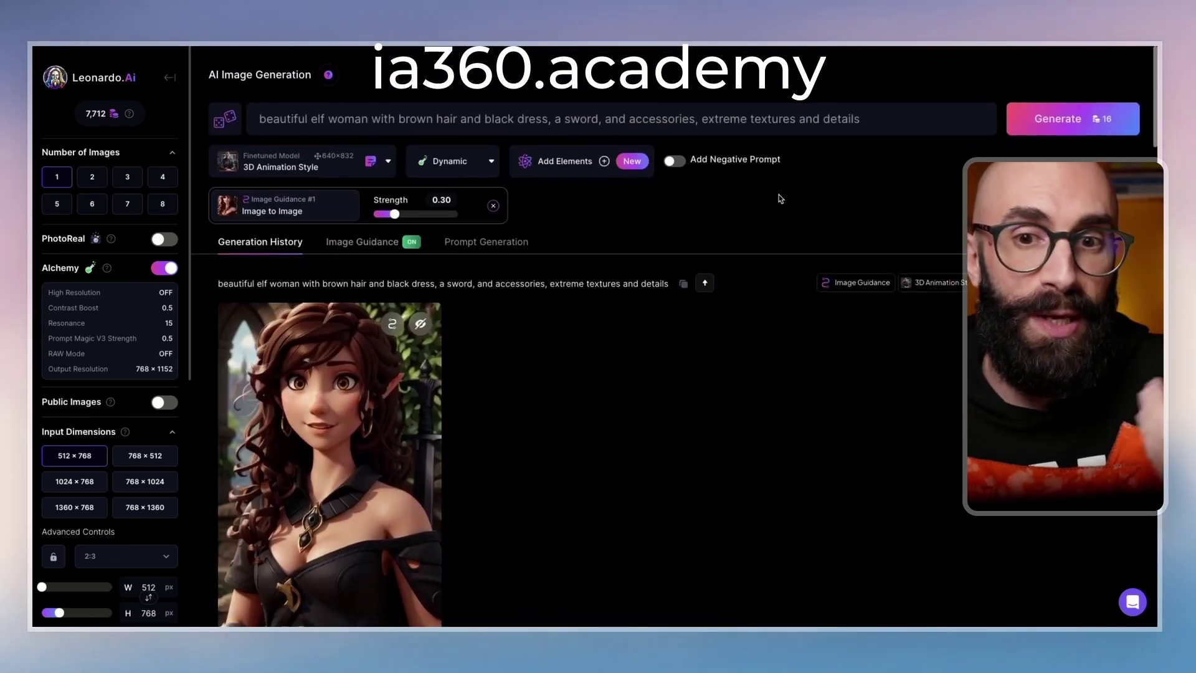